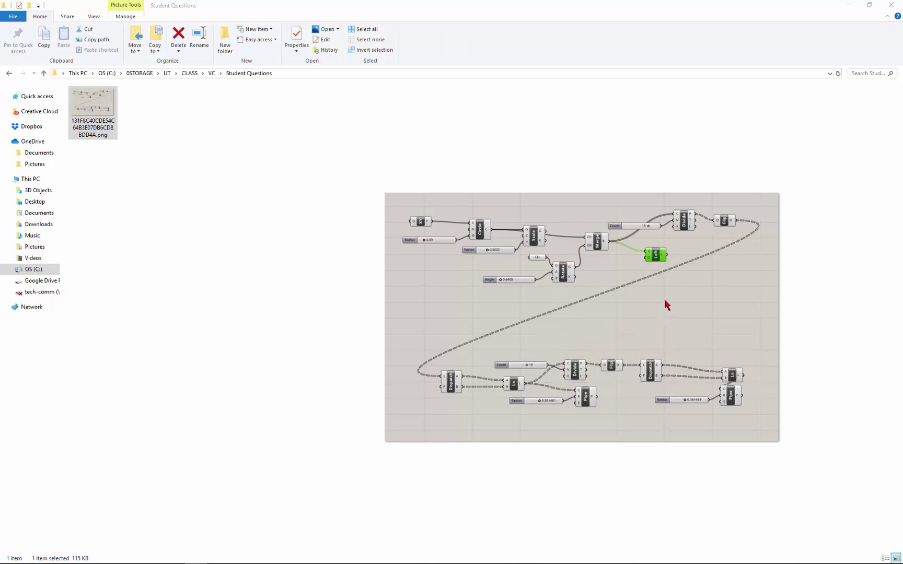
Bring Rhino forward, stand the tower upright in Perspective, and pan the canvas.
mouse_move(172, 560)
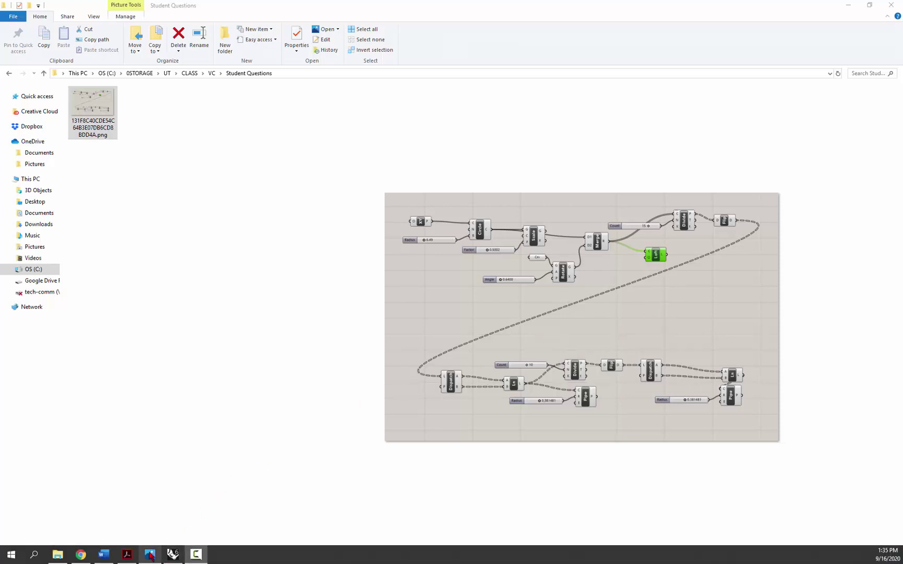
left_click(173, 555)
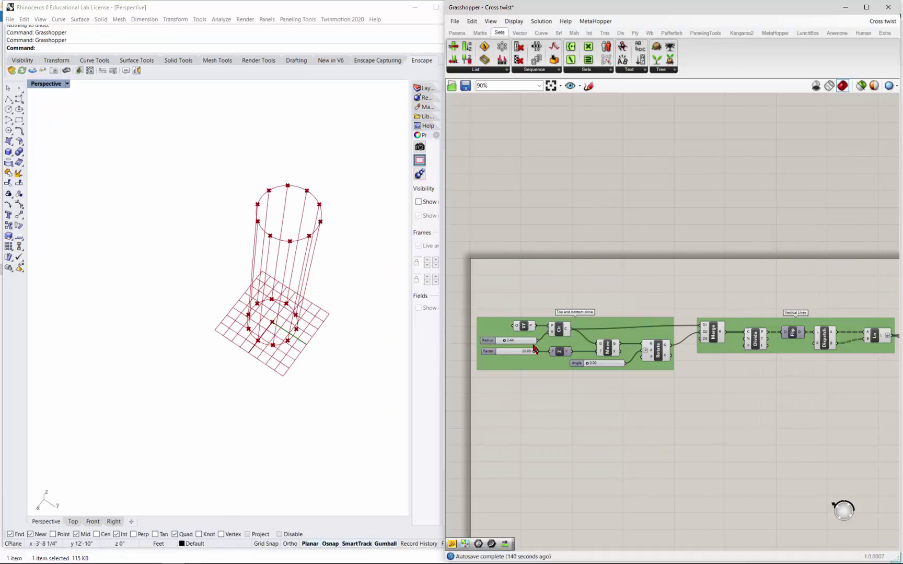
right_click_drag(355, 379, 387, 348)
scroll(591, 208, "down", 3)
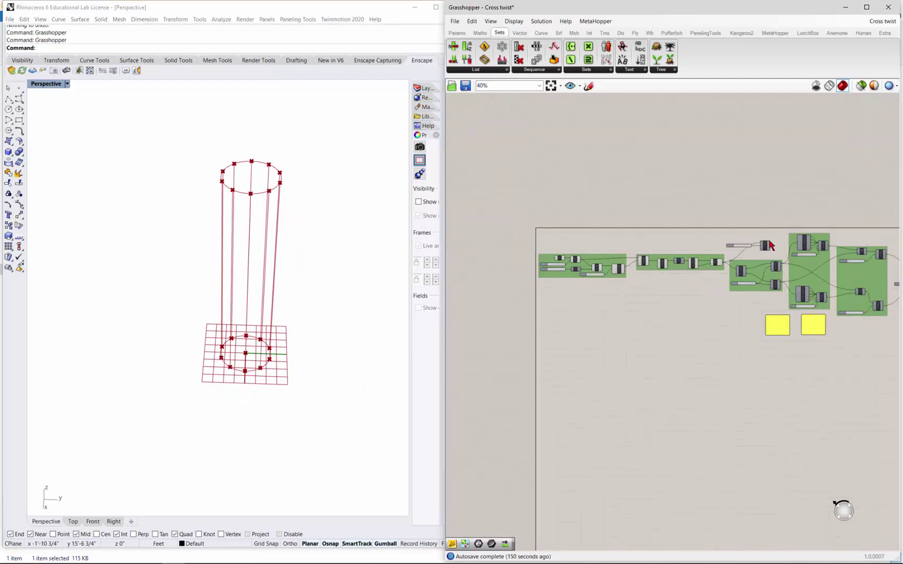
scroll(780, 280, "up", 5)
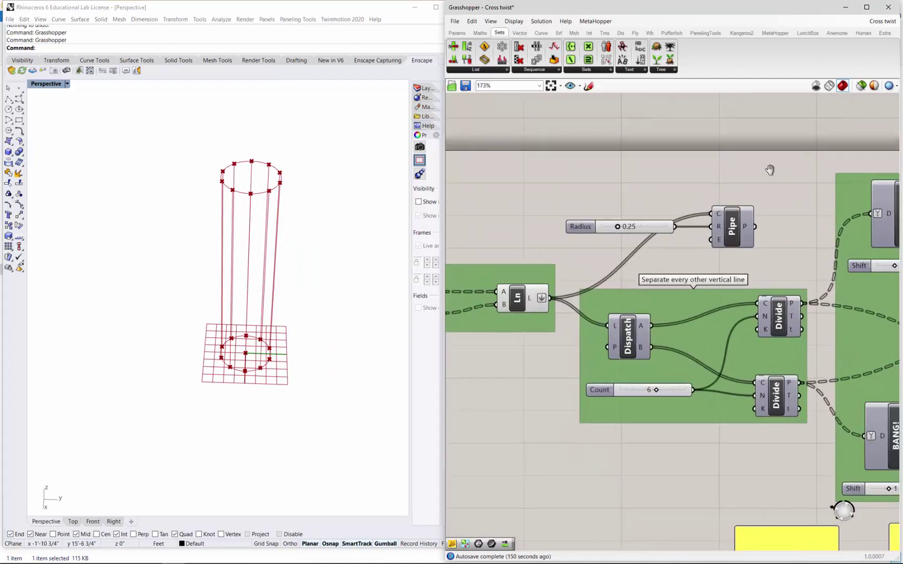
right_click_drag(768, 173, 766, 151)
Select the Ln, Dispatch and both Divide components to highlight their viewport output.
left_click(506, 283)
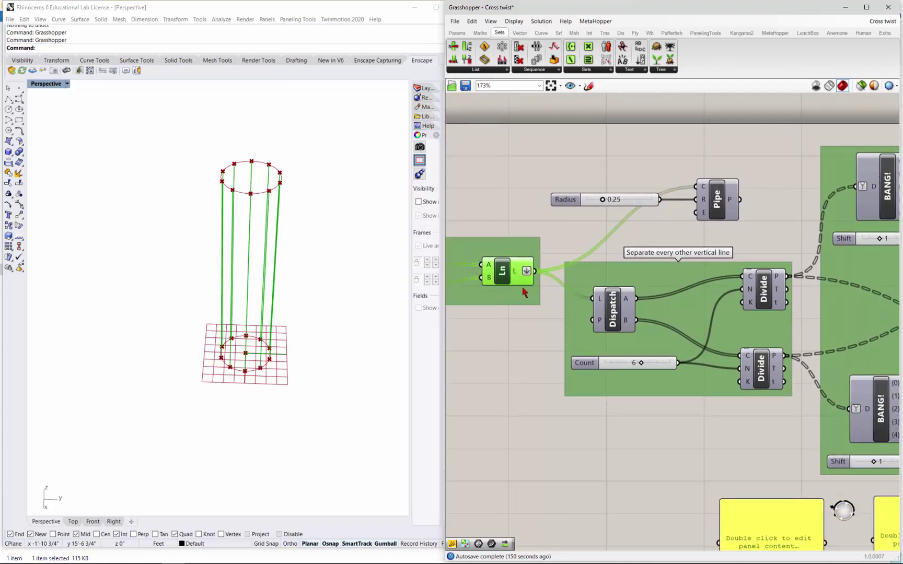
left_click(613, 316)
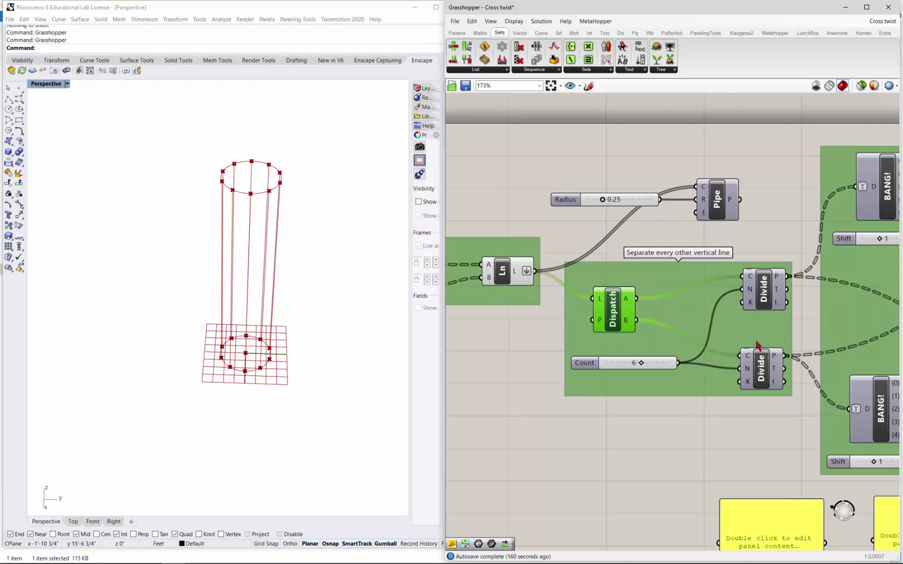
left_click(766, 298)
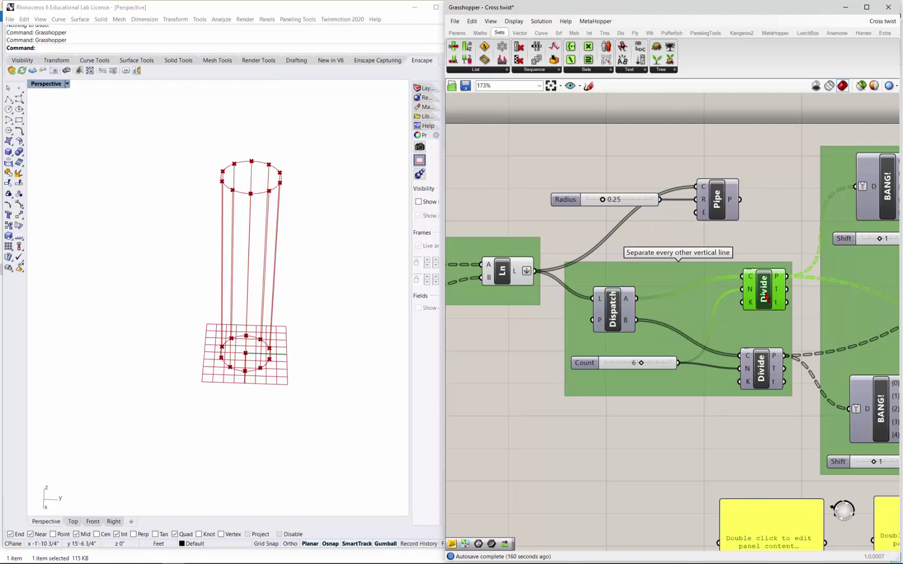
left_click(763, 385)
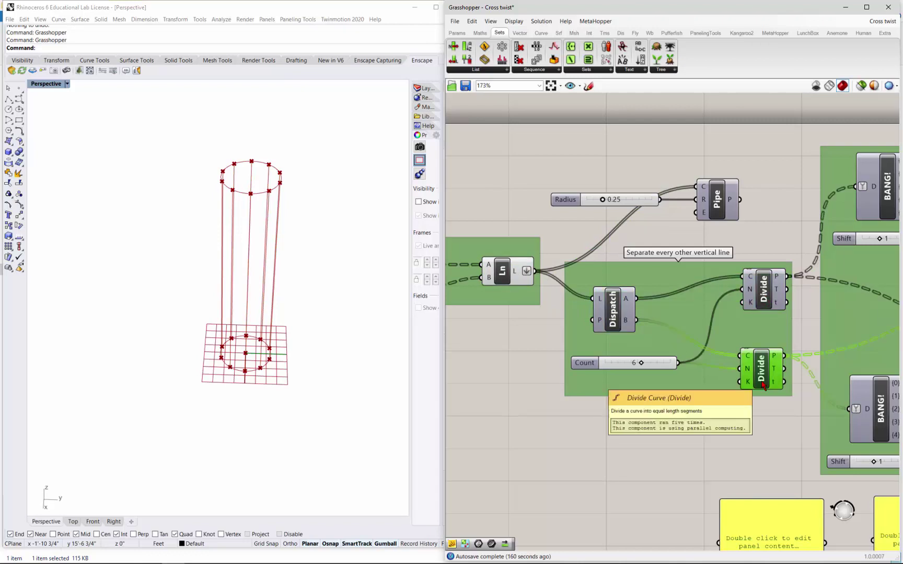
Enable preview on both Divide components from the radial menu.
left_click_drag(739, 236, 801, 424)
middle_click(761, 385)
scroll(761, 385, "down", 2)
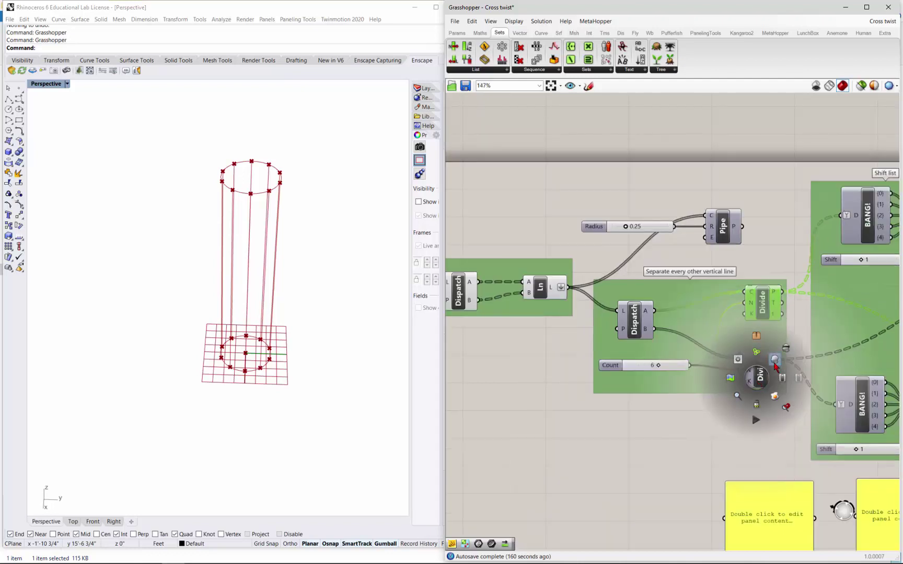
left_click(776, 368)
left_click(621, 452)
right_click_drag(252, 473, 259, 452)
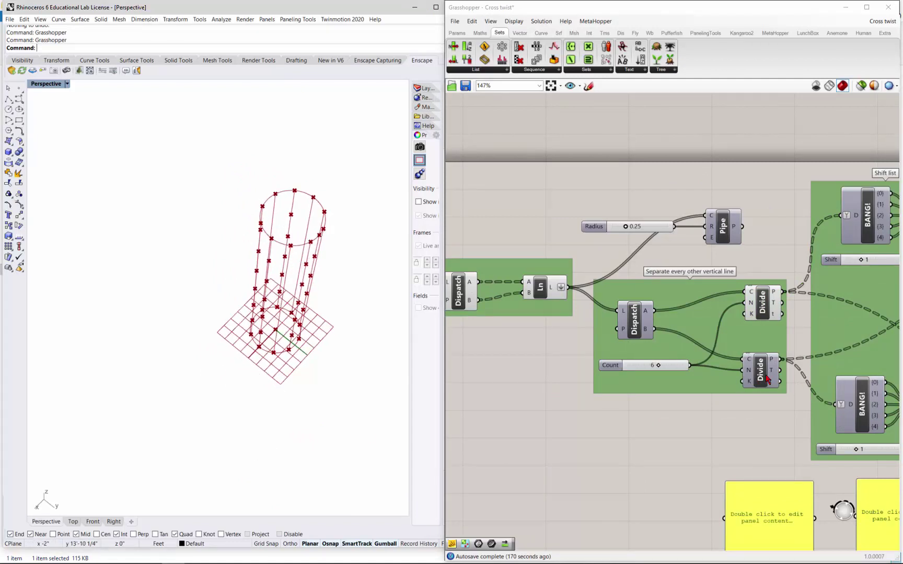
Tick Preview on the lower Divide component and orbit to inspect the division points.
left_click(762, 381)
right_click(761, 375)
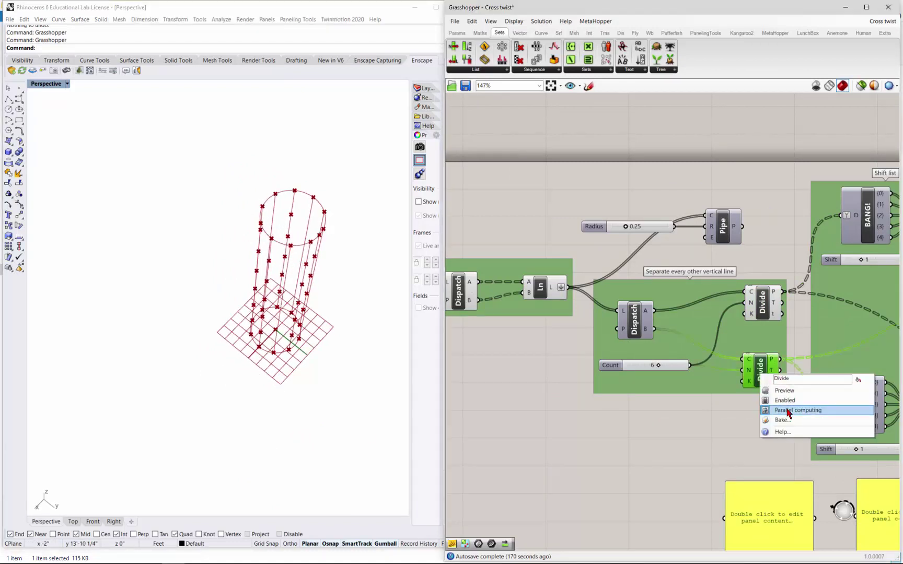
left_click(787, 396)
right_click_drag(339, 426, 382, 418)
left_click(575, 445)
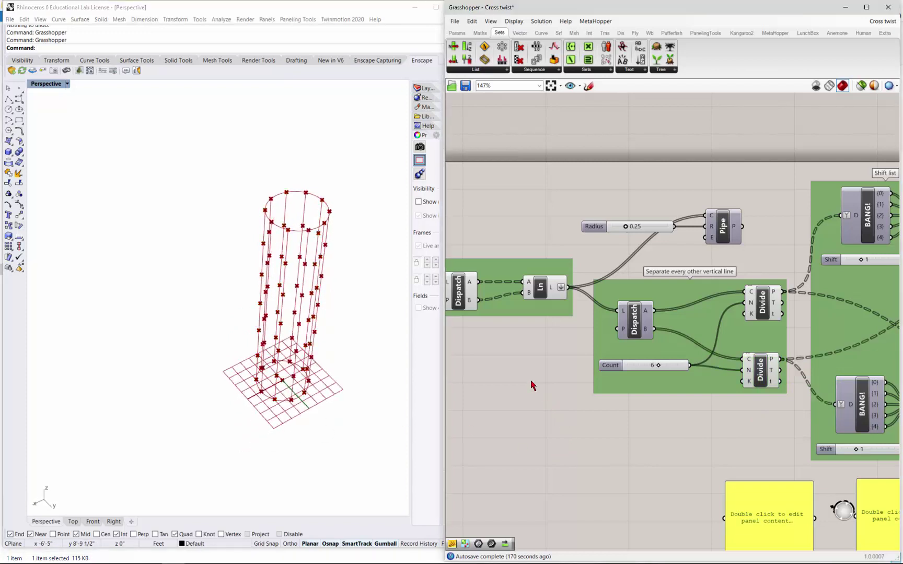
scroll(534, 383, "down", 3)
scroll(847, 350, "up", 3)
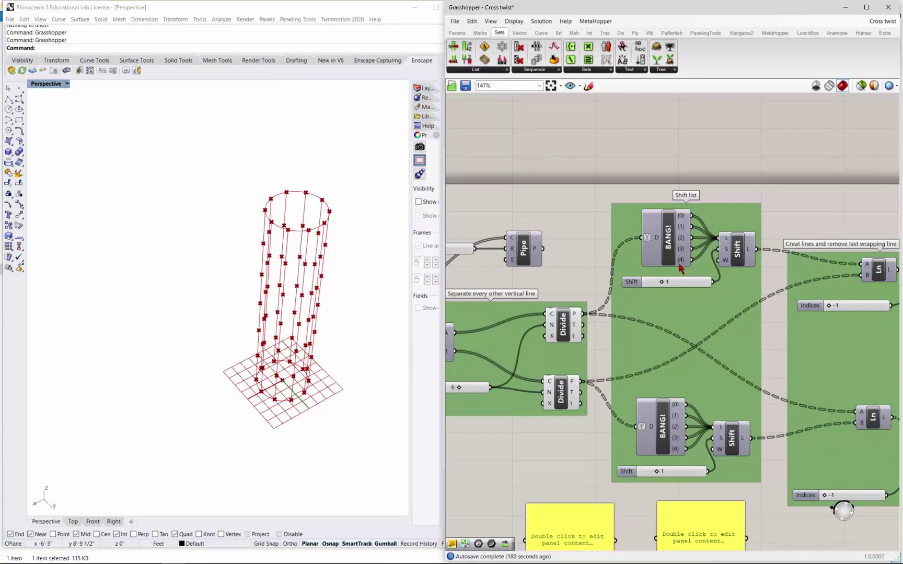
scroll(690, 261, "up", 5)
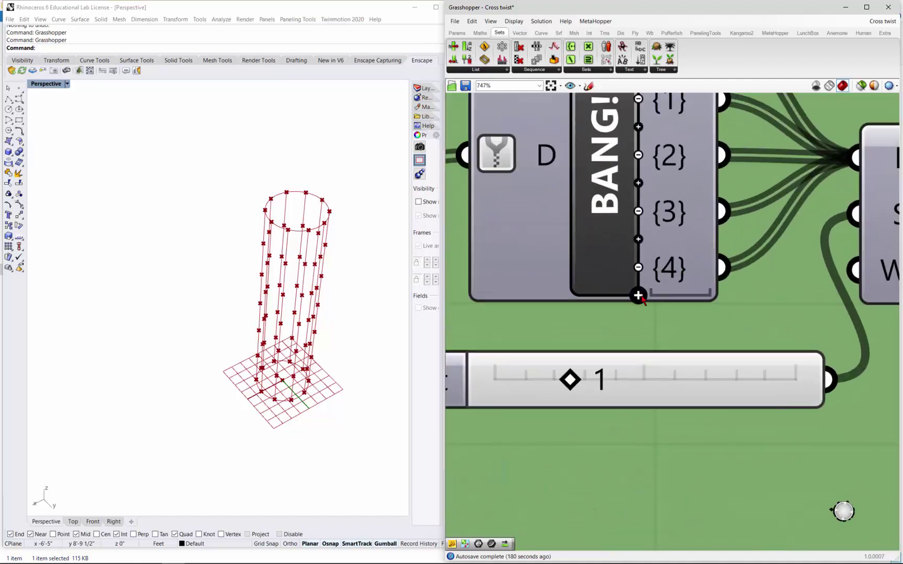
scroll(664, 258, "down", 3)
scroll(669, 253, "down", 2)
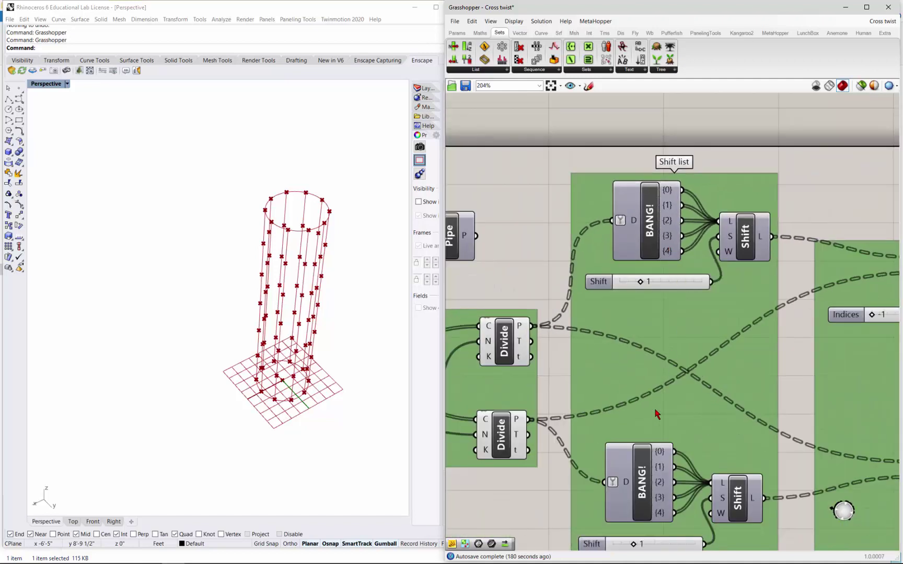
scroll(732, 256, "down", 1)
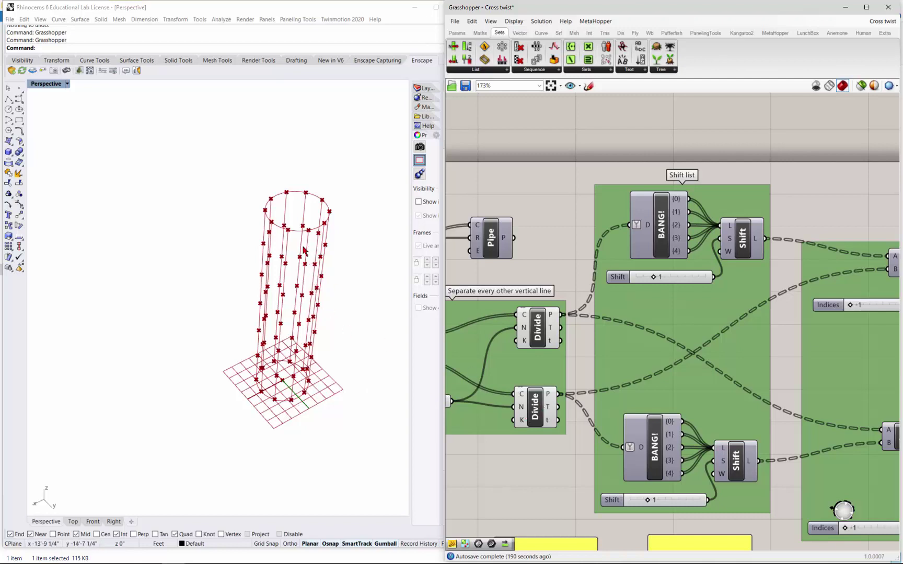
Add a Point List component fed by the Shift list points.
double_click(810, 197)
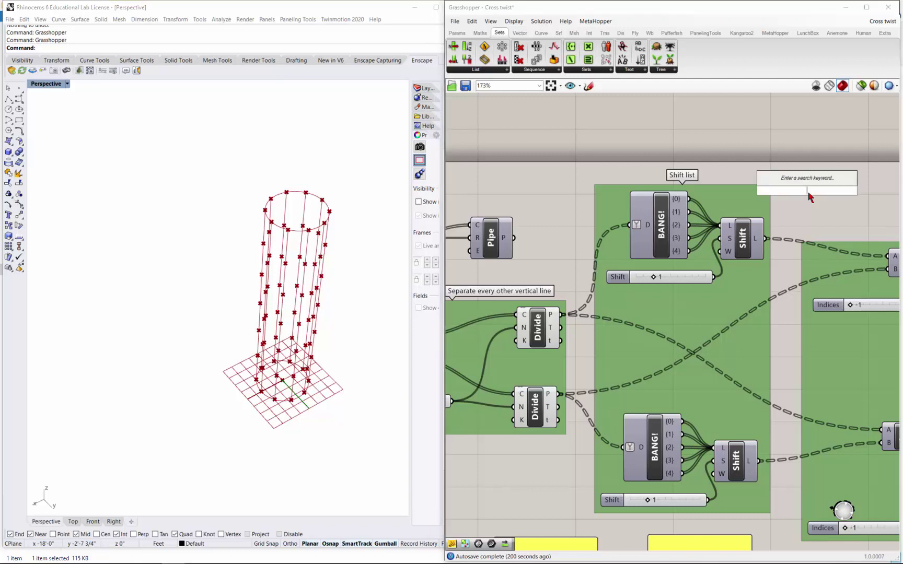
type("poin")
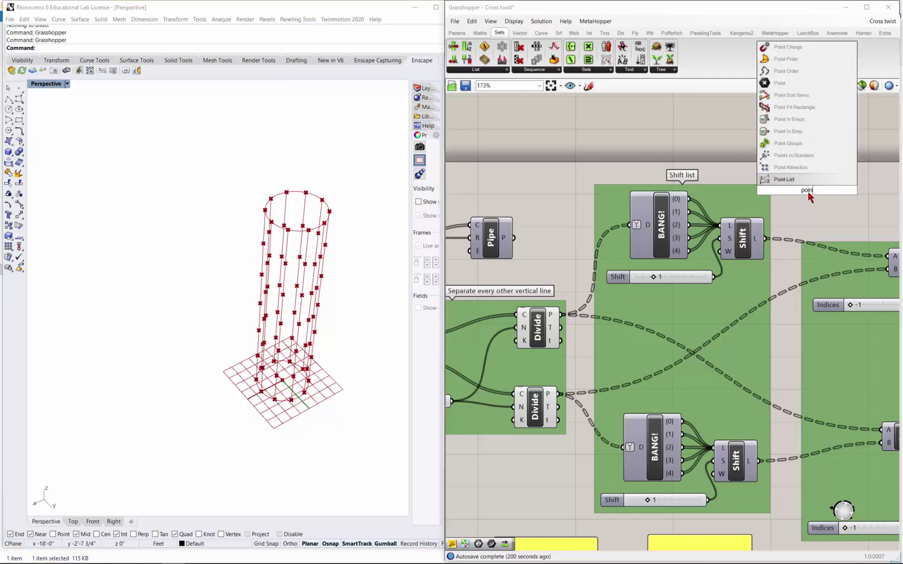
key("Return")
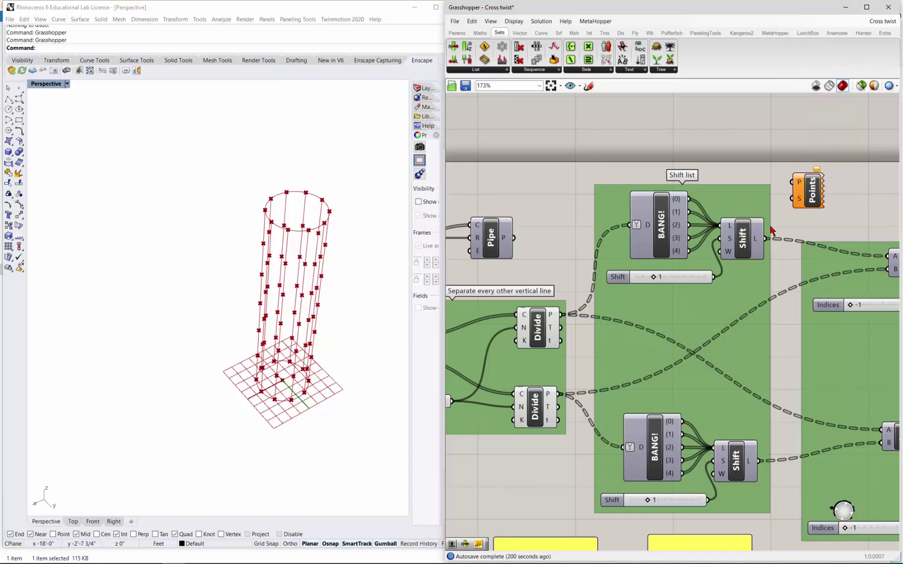
left_click_drag(767, 238, 792, 182)
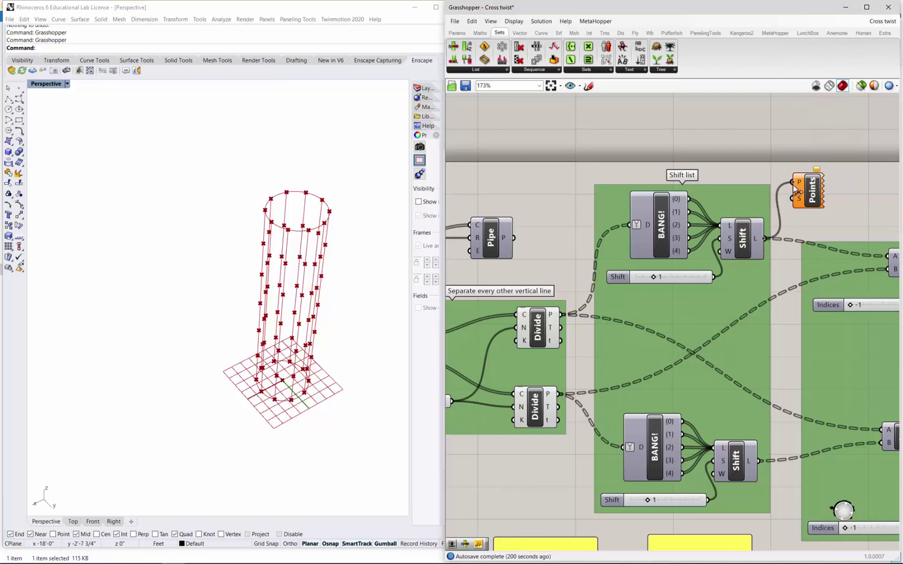
Wire a 0.2 number slider to the label size, raise it to 1, and feed Divide points instead.
double_click(749, 160)
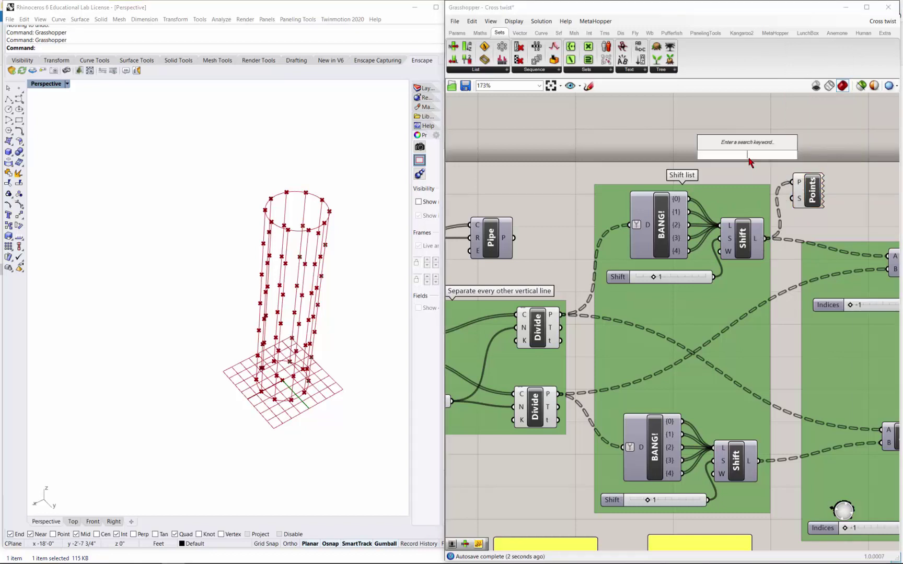
type("0.2")
key("Return")
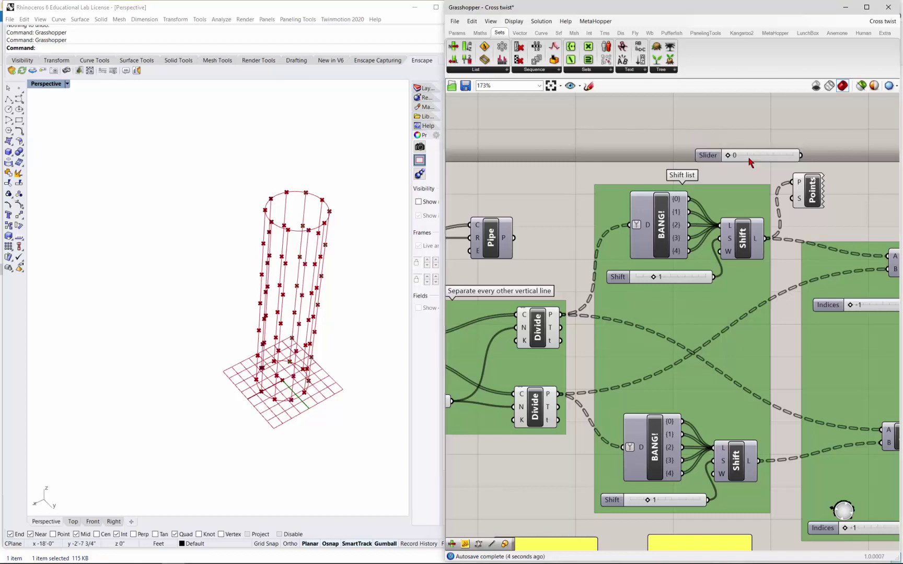
left_click_drag(801, 156, 793, 199)
left_click_drag(724, 158, 745, 152)
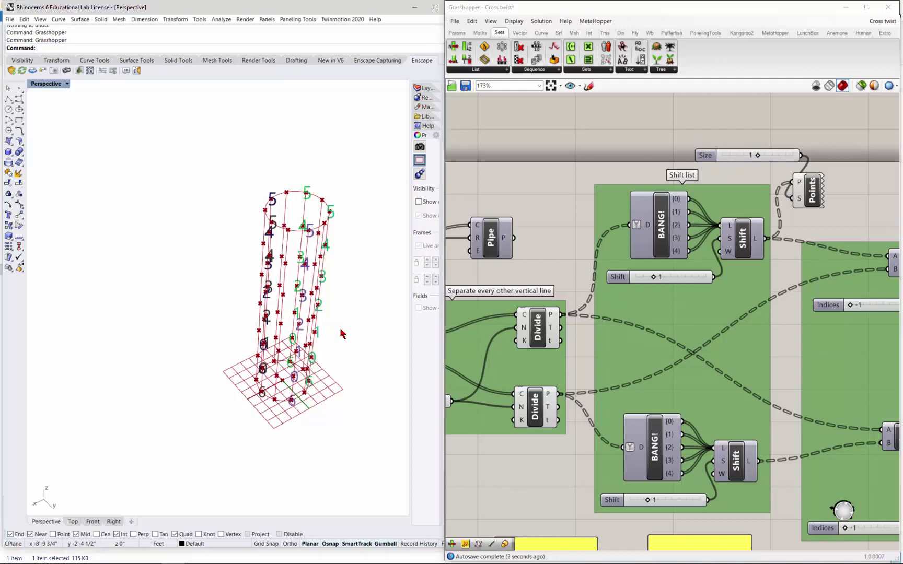
right_click_drag(345, 332, 363, 304)
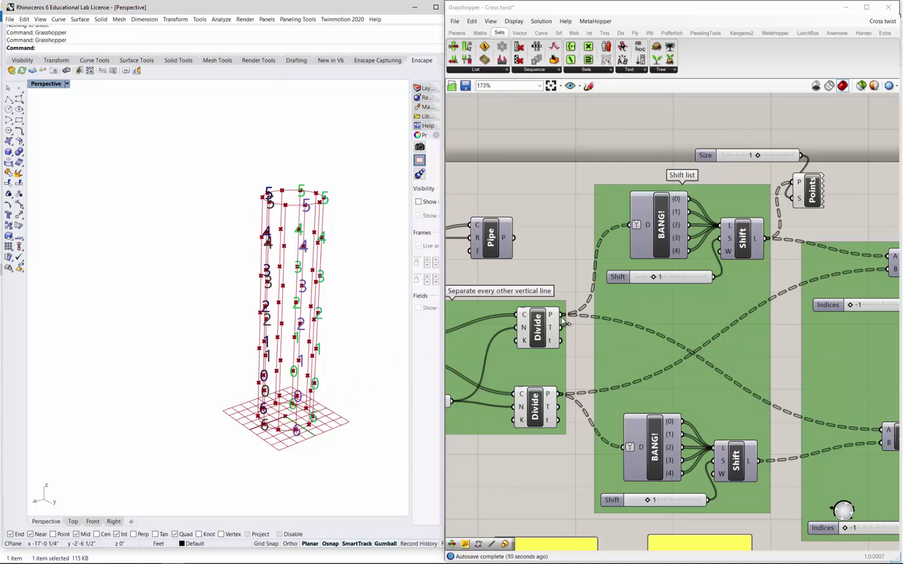
left_click_drag(561, 314, 790, 181)
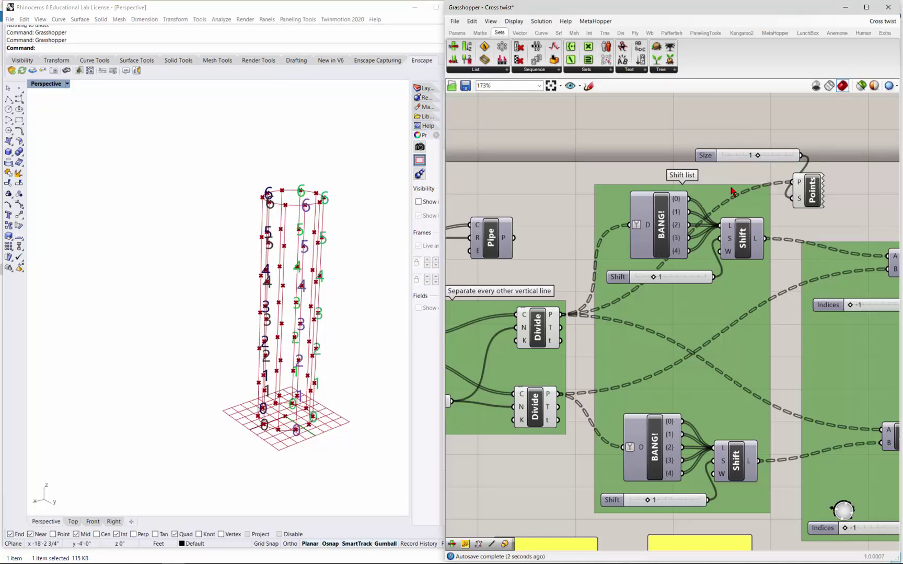
Delete the Point List component and the leftover slider.
left_click(813, 200)
key("Delete")
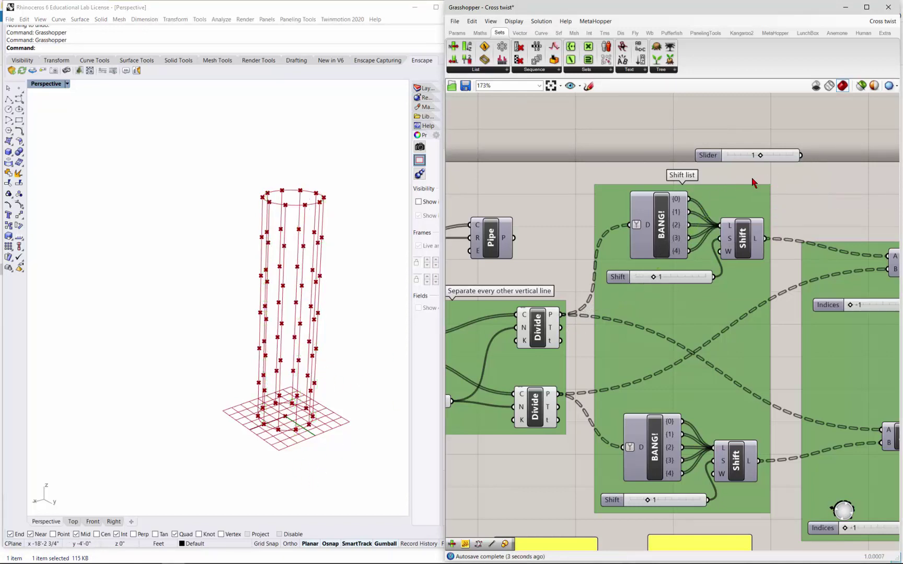
left_click(706, 155)
key("Delete")
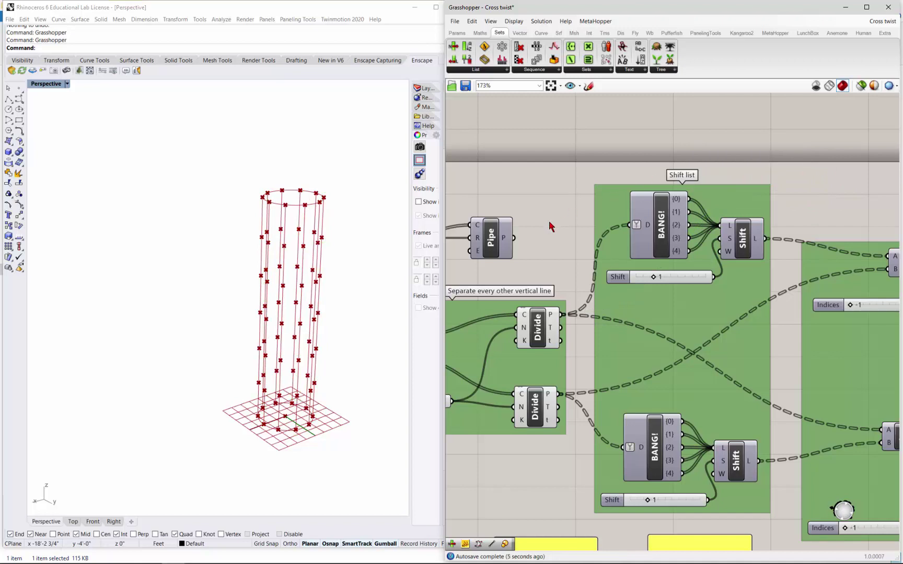
Move the canvas view to the Ln/Cull group and box-select both Ln components.
scroll(549, 226, "down", 3)
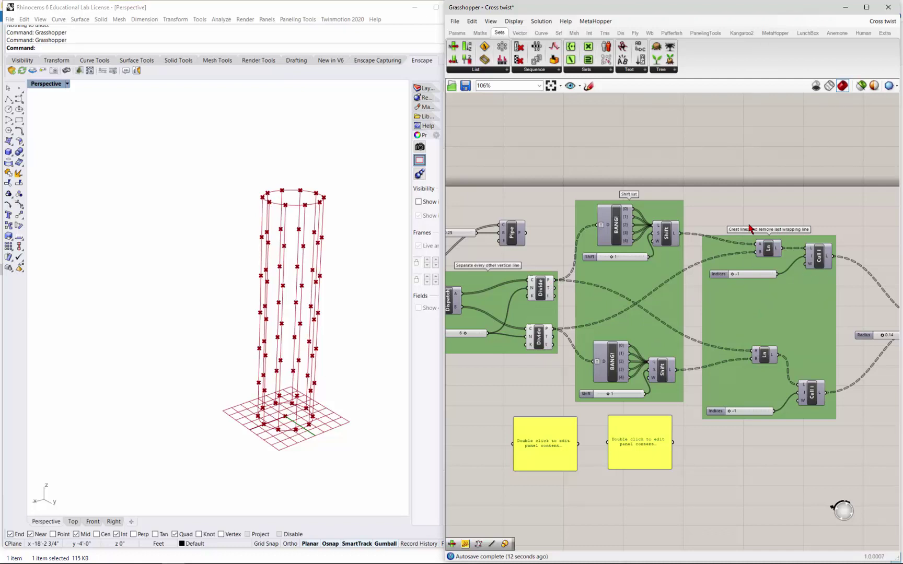
right_click_drag(750, 229, 763, 194)
scroll(802, 252, "down", 2)
scroll(618, 228, "up", 4)
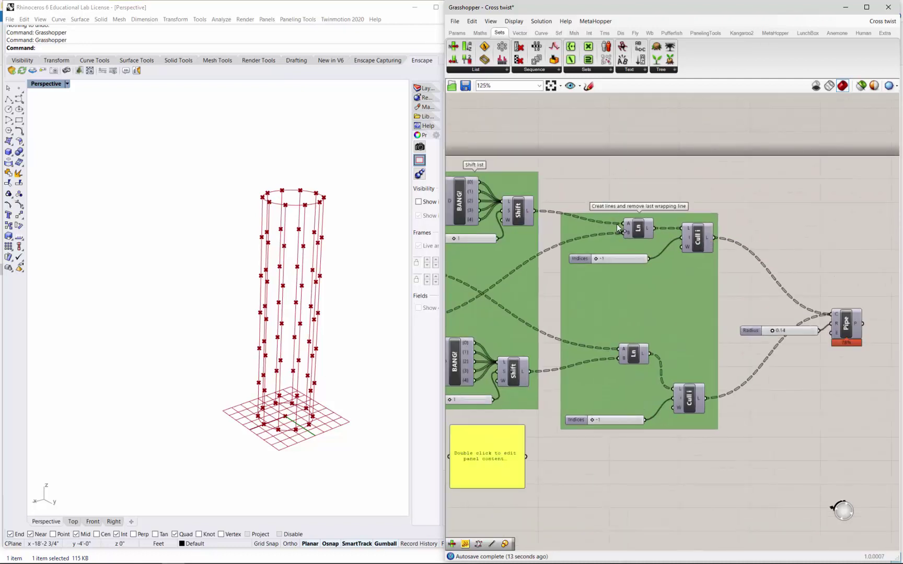
left_click_drag(606, 187, 660, 396)
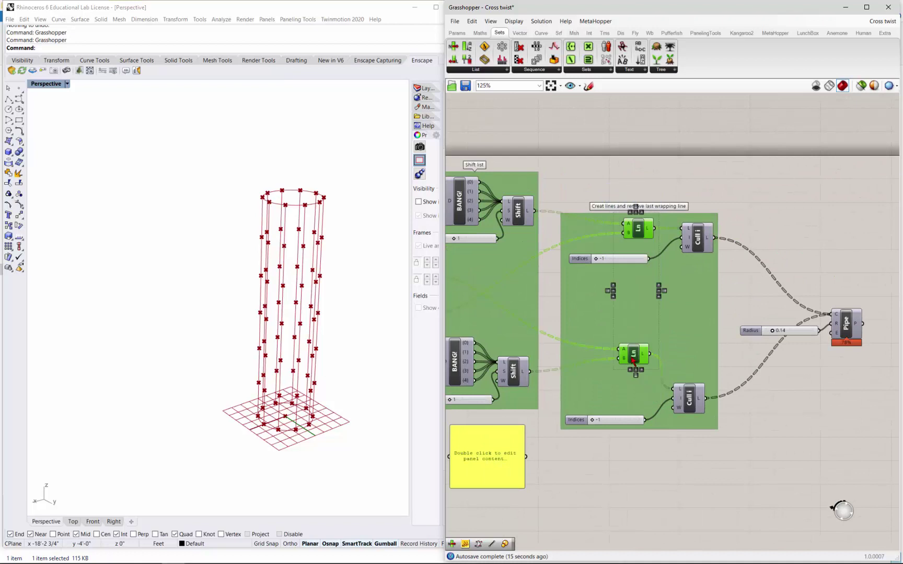
Enable preview on the lower Ln component and orbit to view the crossing diagonals.
middle_click(633, 360)
left_click(648, 340)
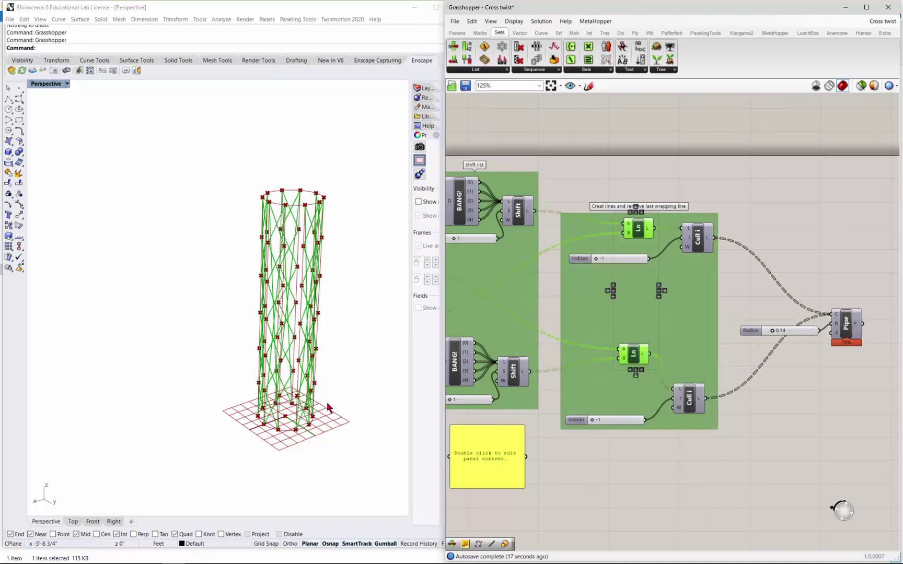
right_click_drag(338, 373, 306, 413)
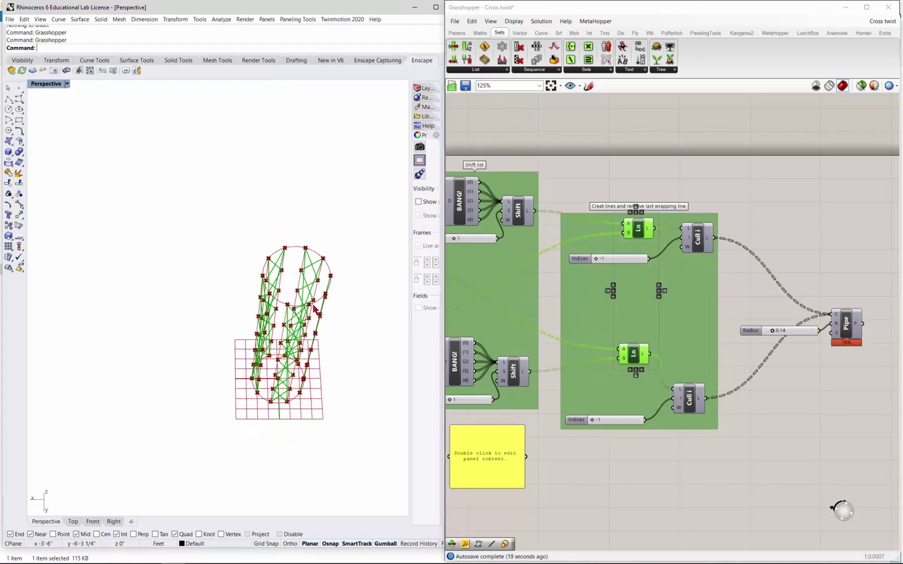
scroll(313, 308, "up", 5)
right_click_drag(337, 275, 341, 304)
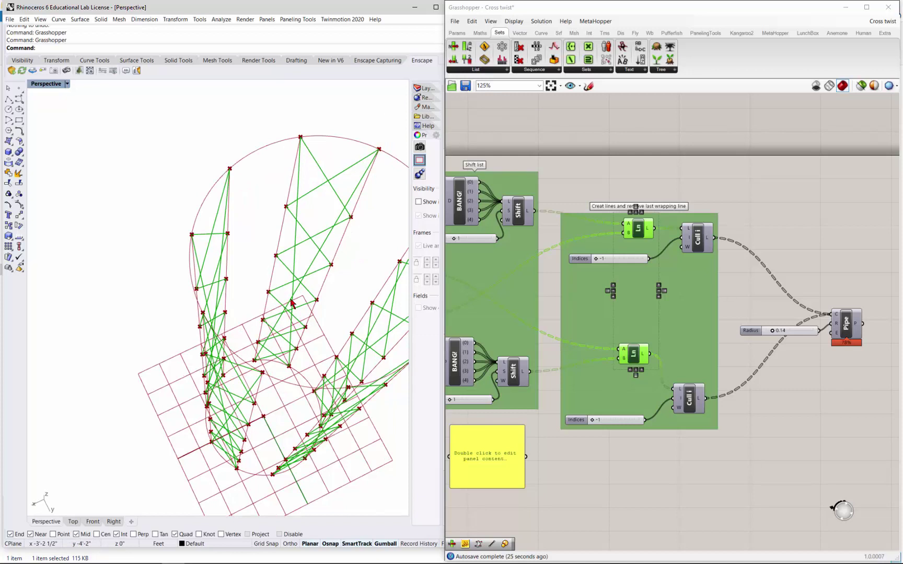
Disable preview on both the lower and upper Ln components.
left_click(761, 201)
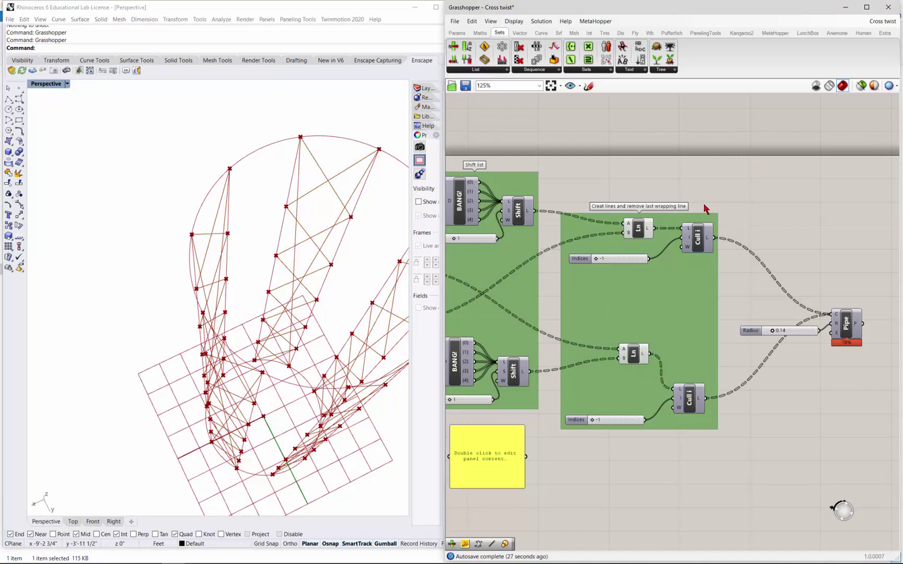
left_click_drag(604, 193, 647, 387)
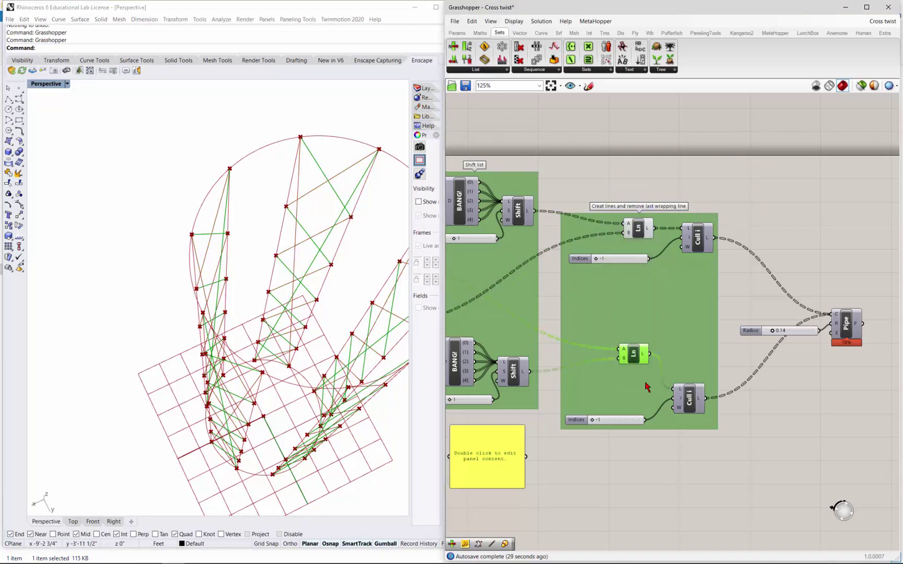
middle_click(634, 359)
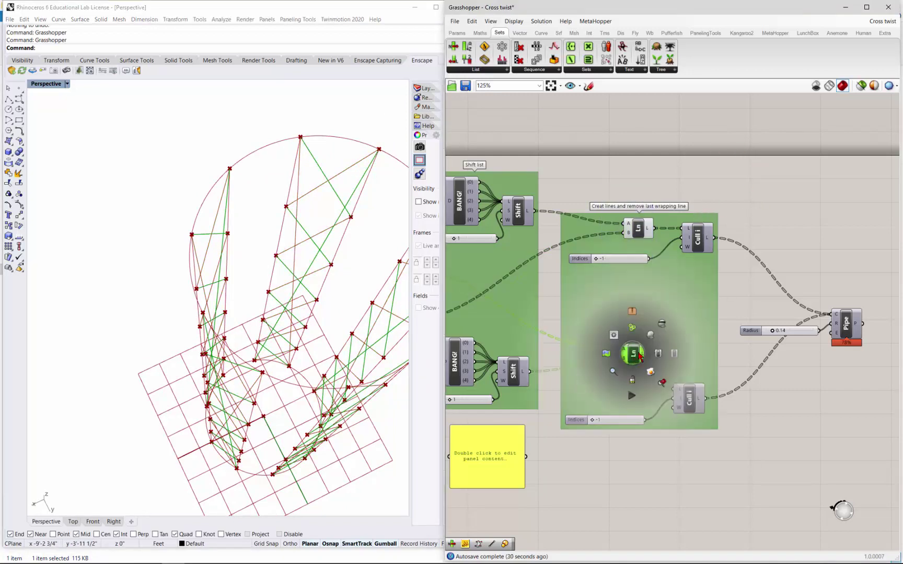
left_click(661, 335)
right_click(645, 230)
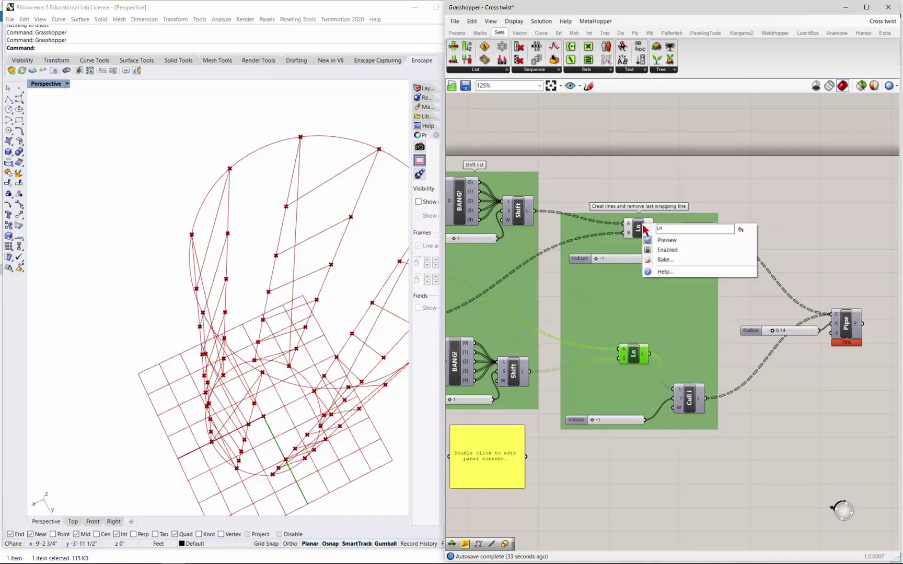
left_click(664, 241)
left_click(722, 176)
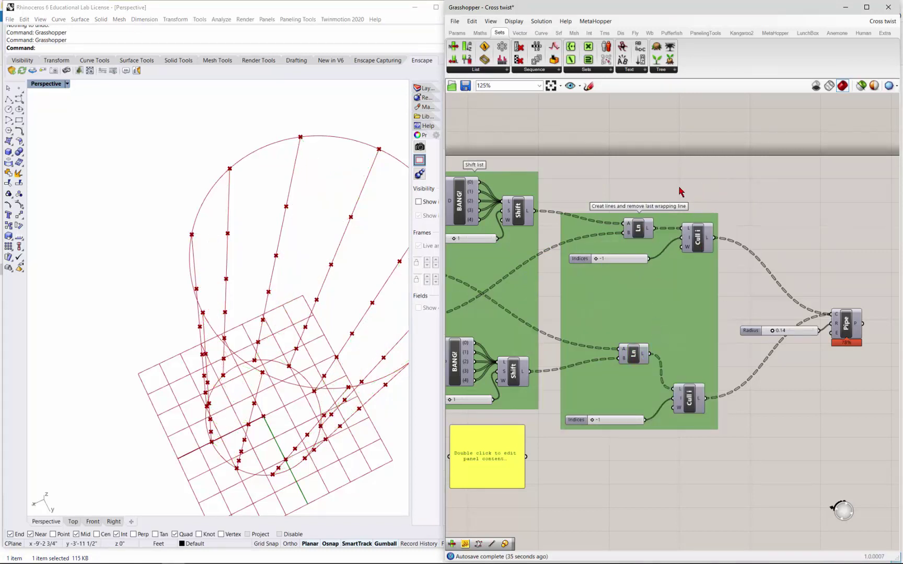
Enable preview on both Cull i components and orbit to a close upright view.
left_click_drag(678, 184, 723, 513)
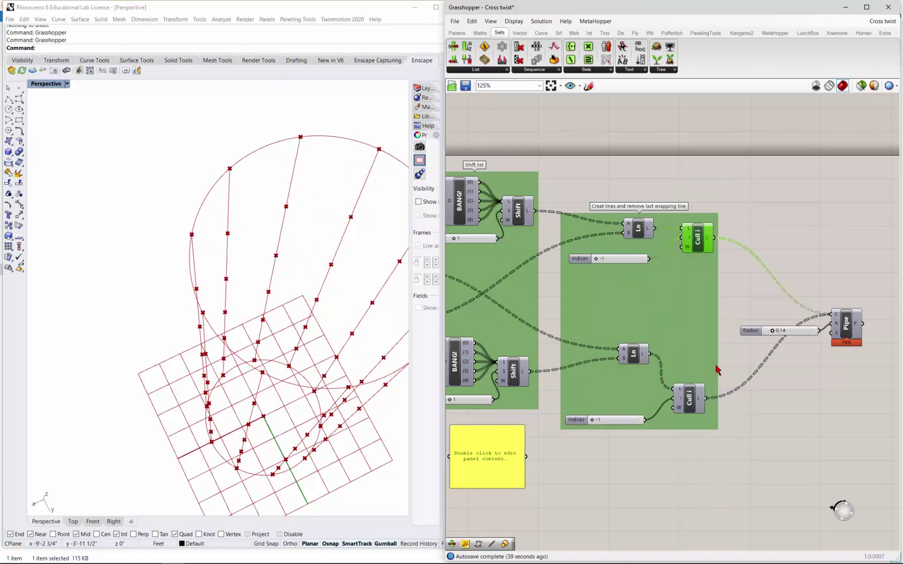
left_click_drag(660, 184, 695, 411)
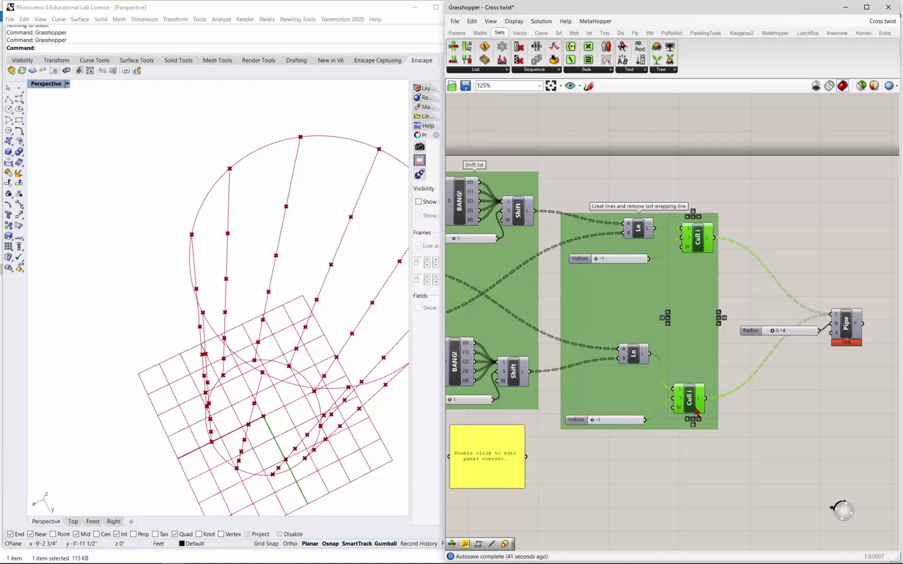
middle_click(695, 405)
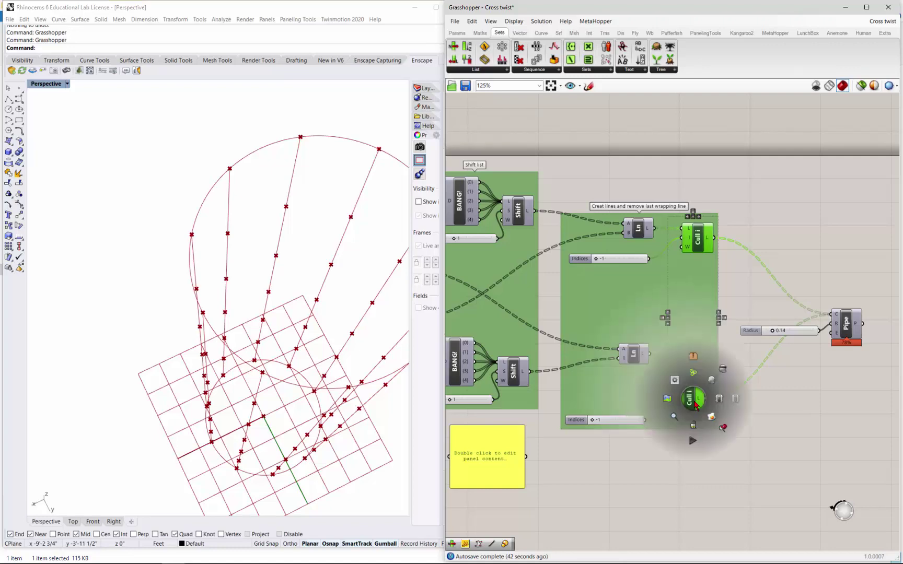
left_click(719, 382)
right_click_drag(301, 452, 267, 375)
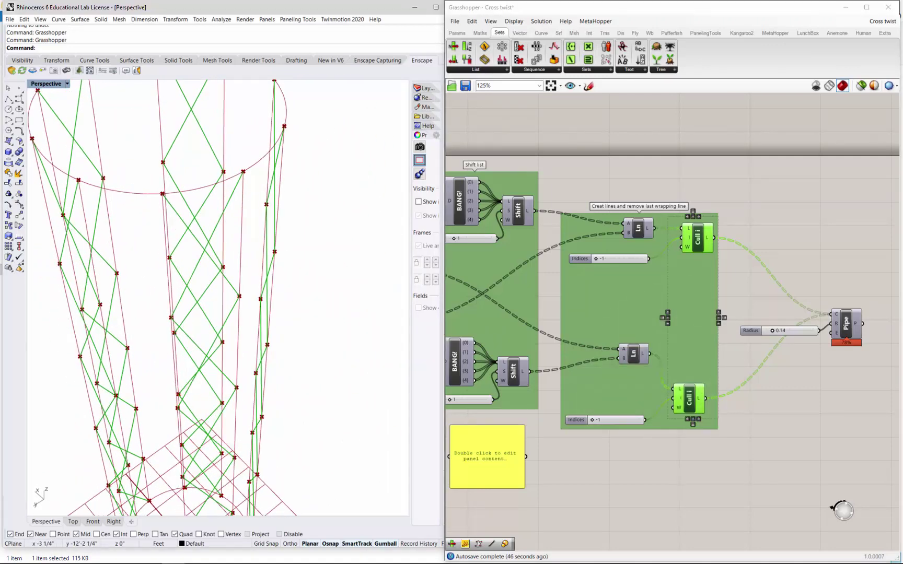
Turn on the Pipe component's preview and orbit around the red 0.14-radius pipe lattice.
left_click(847, 329)
right_click(847, 325)
left_click(846, 349)
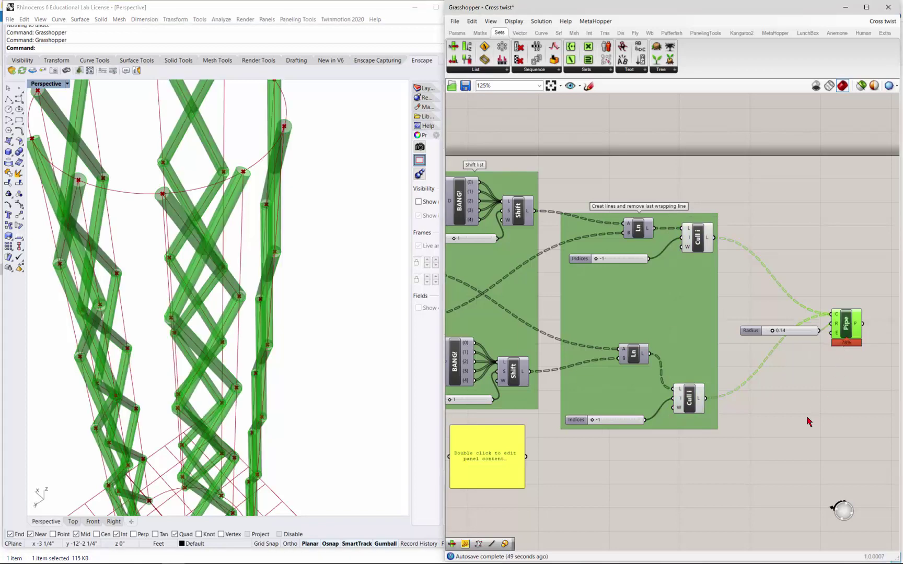
left_click(807, 419)
right_click_drag(369, 478, 346, 407)
scroll(349, 403, "down", 5)
right_click_drag(291, 448, 305, 490)
scroll(318, 361, "down", 3)
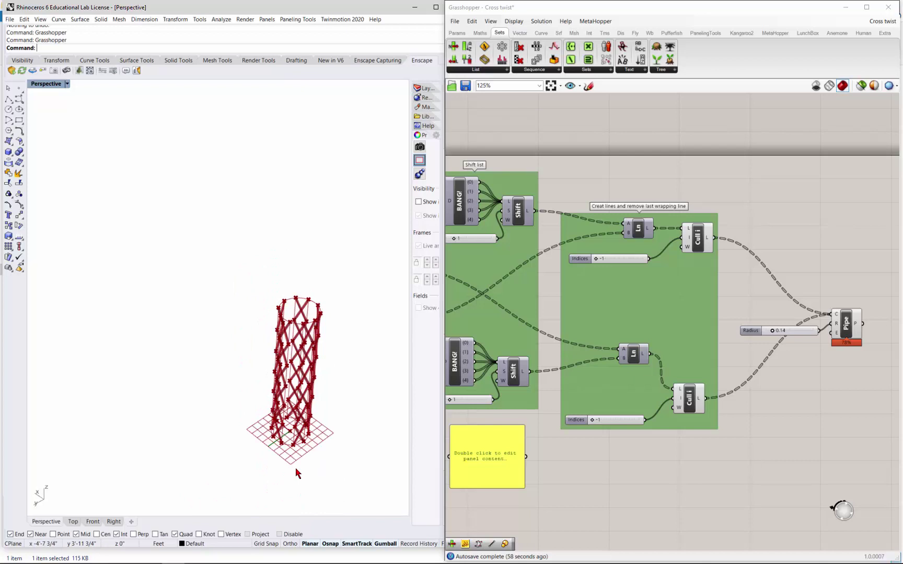
scroll(321, 426, "up", 5)
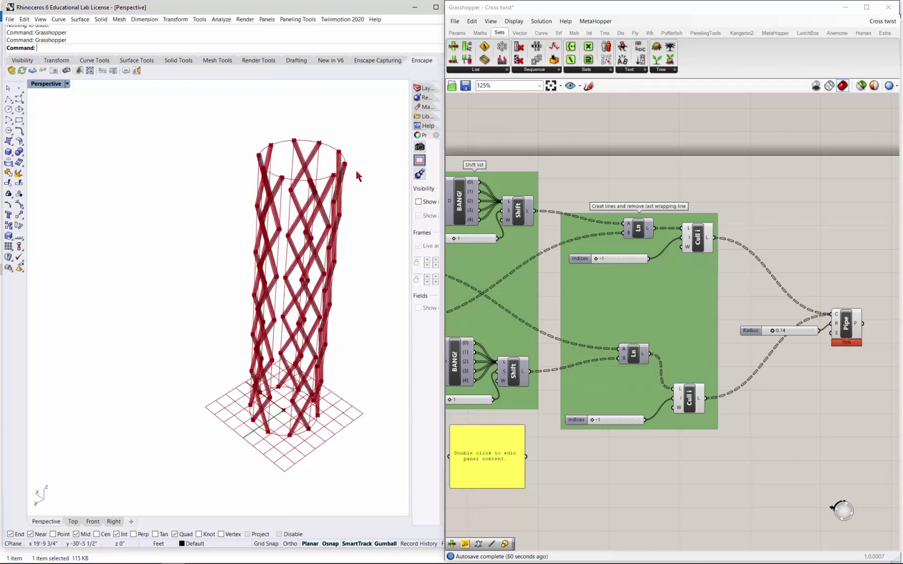
right_click_drag(341, 234, 314, 330)
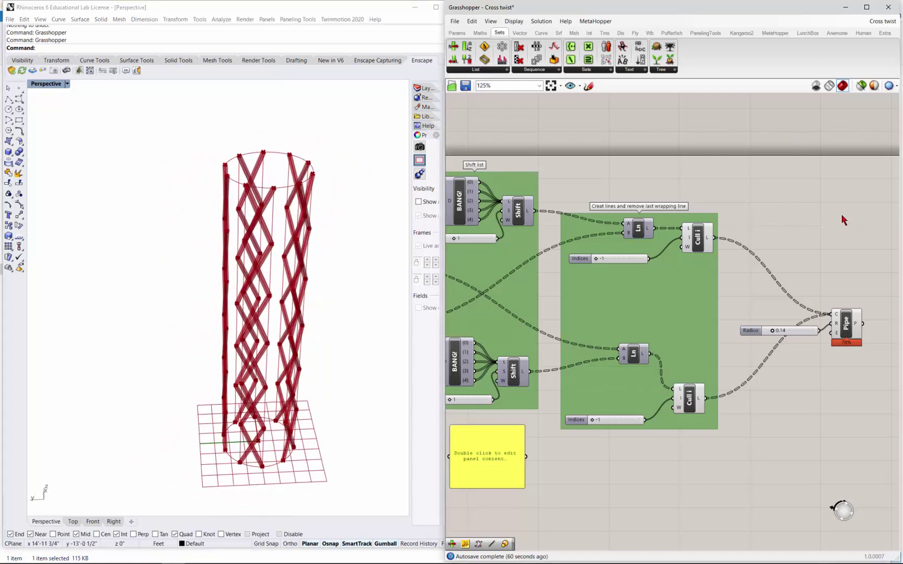
Turn on preview for the vertical-line Pipe, showing vertical pipes at radius 0.25.
scroll(842, 237, "down", 4)
scroll(628, 206, "up", 3)
scroll(691, 234, "up", 5)
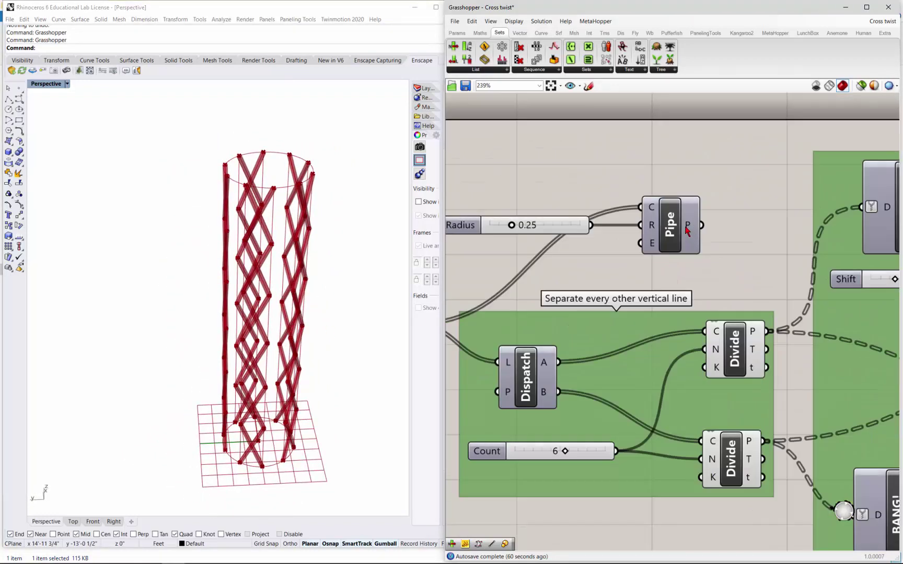
right_click(678, 230)
left_click(699, 241)
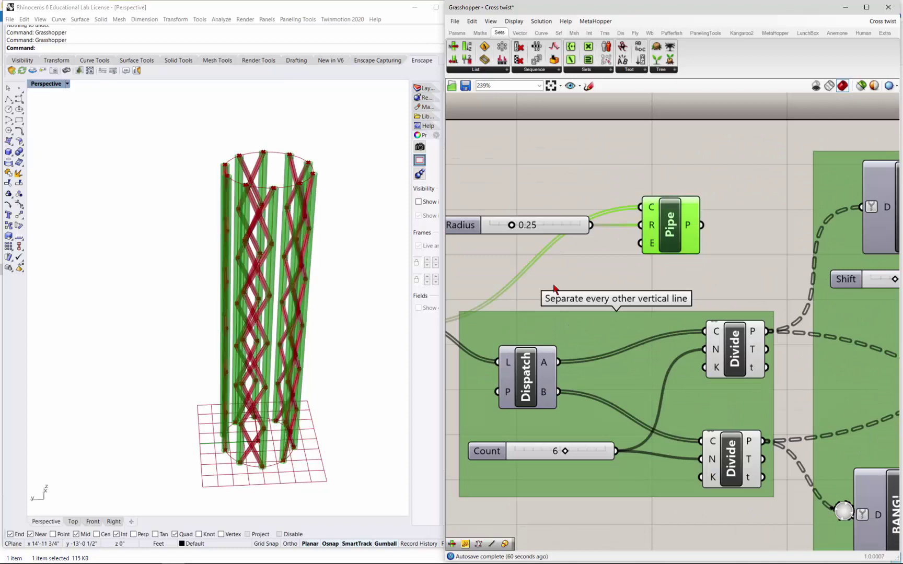
right_click_drag(373, 343, 405, 363)
scroll(618, 297, "down", 8)
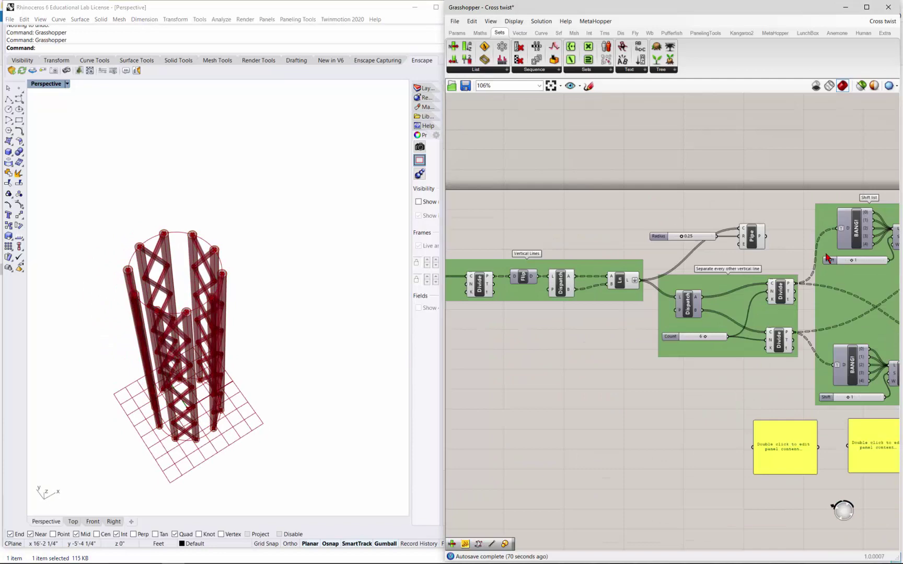
scroll(618, 297, "up", 12)
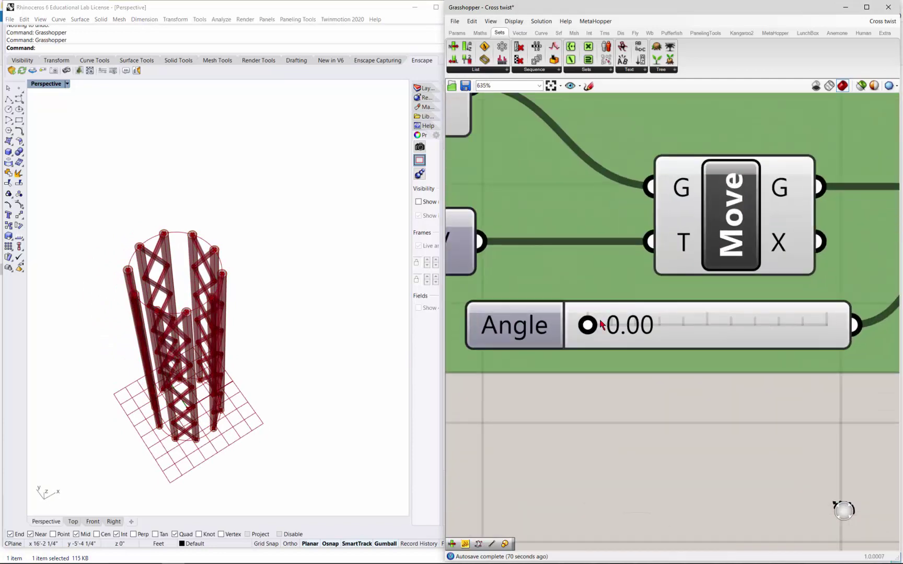
Drag the Angle slider from 0 to 90.00 to twist the lattice tower.
left_click_drag(590, 327, 861, 274)
right_click_drag(400, 376, 369, 349)
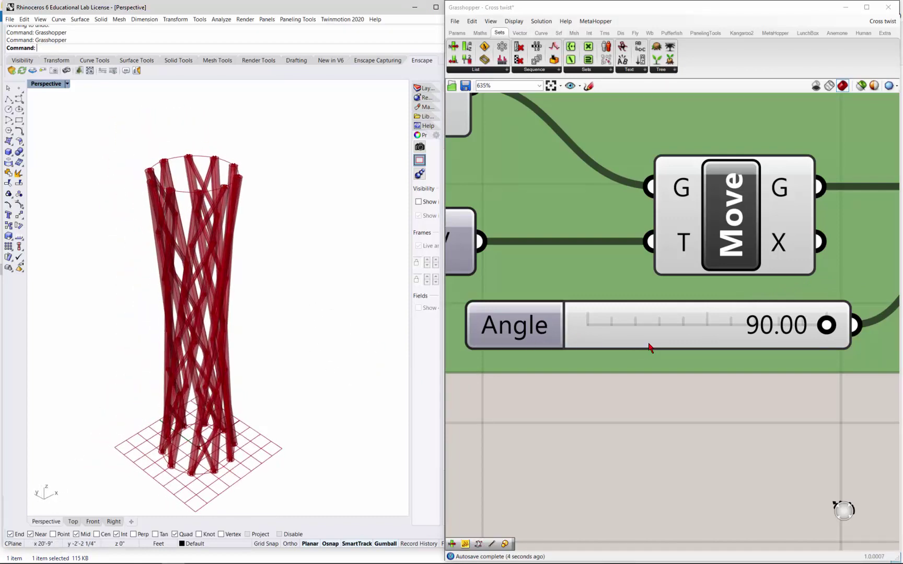
scroll(617, 349, "down", 5)
Raise the Count slider from 6 to 8 and zoom to review the denser twisted tower.
scroll(611, 304, "down", 5)
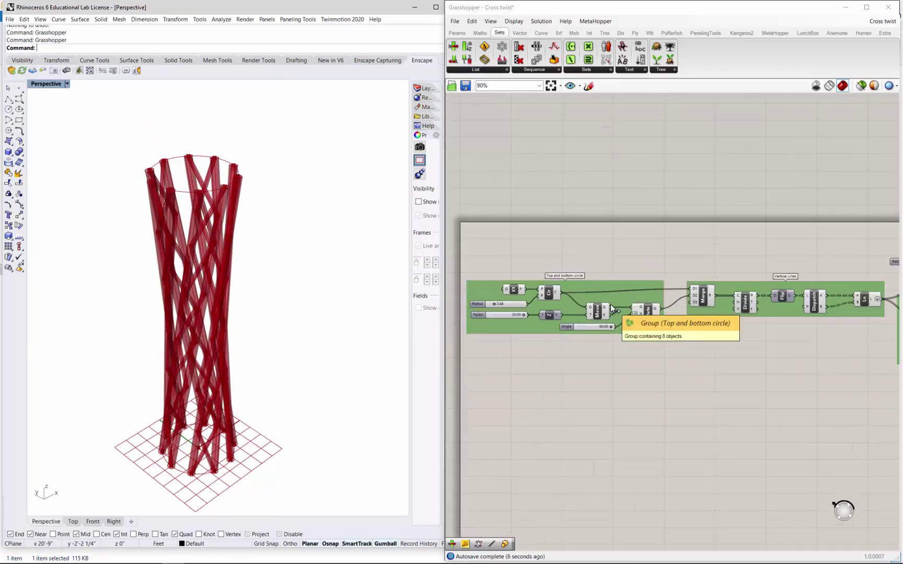
scroll(854, 368, "up", 8)
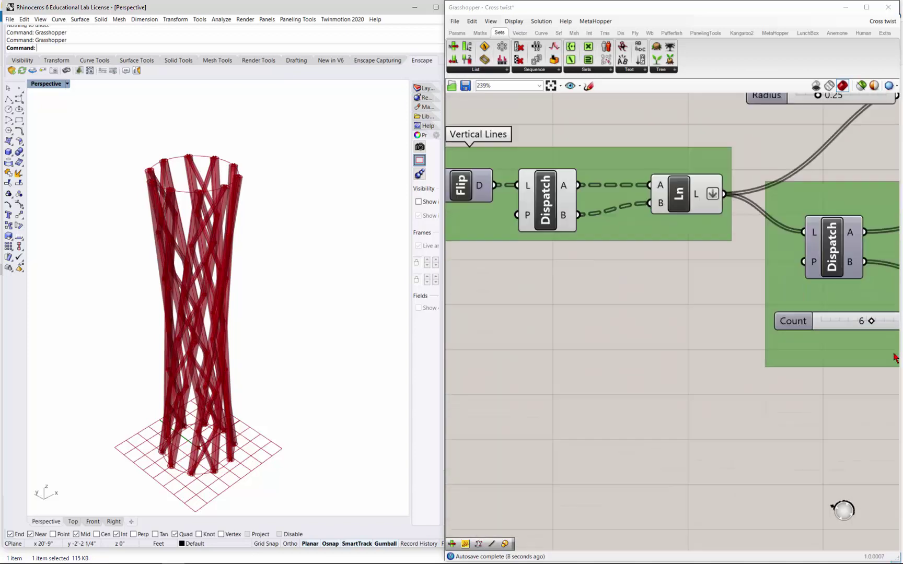
right_click_drag(828, 421, 604, 432)
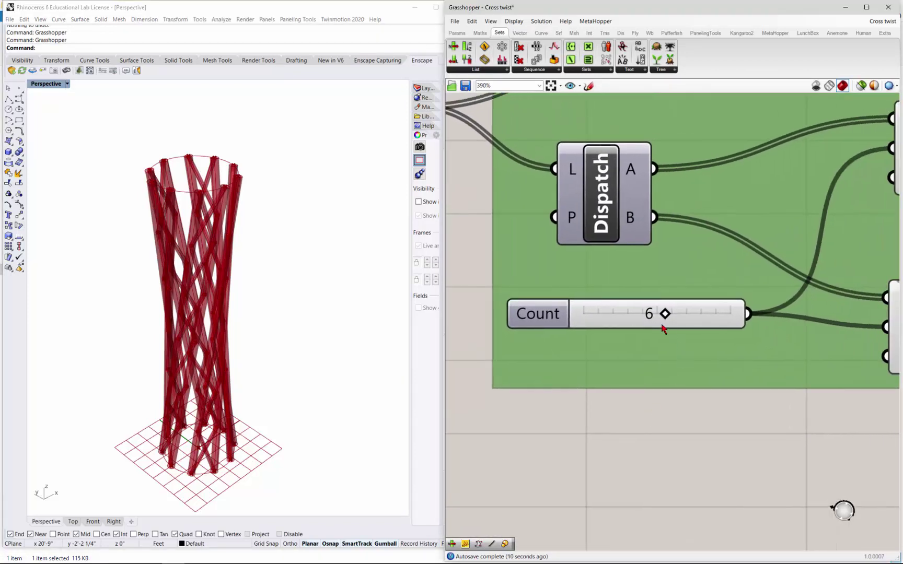
left_click_drag(664, 314, 693, 312)
scroll(464, 365, "down", 4)
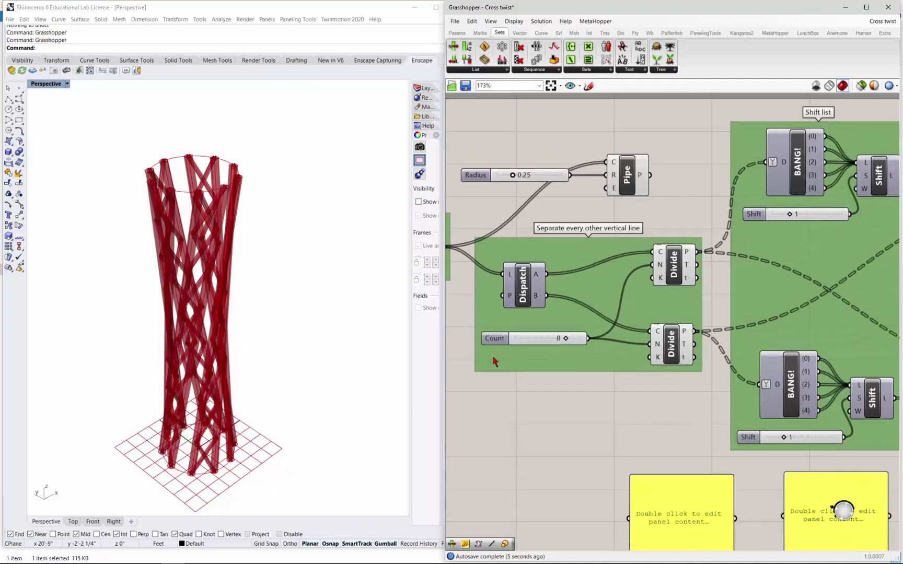
scroll(617, 312, "down", 4)
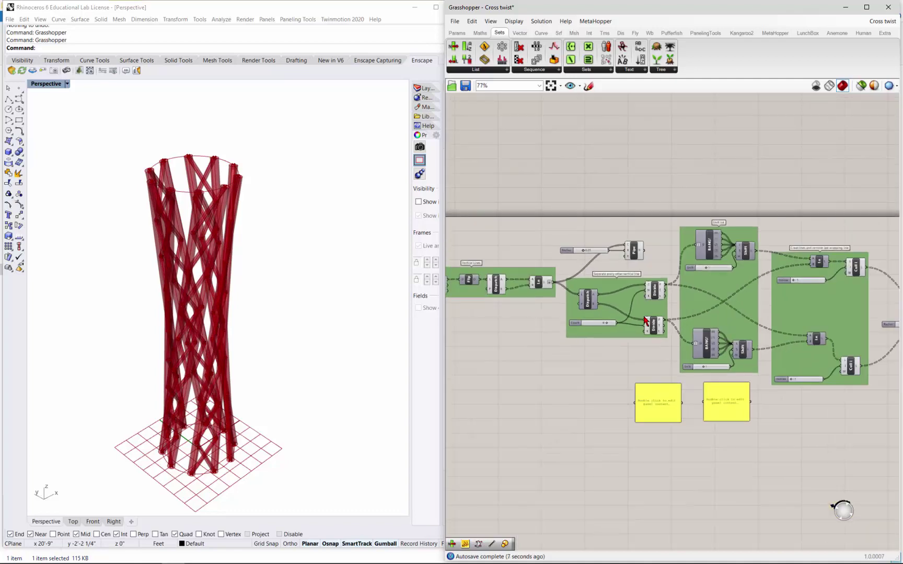
scroll(701, 302, "up", 1)
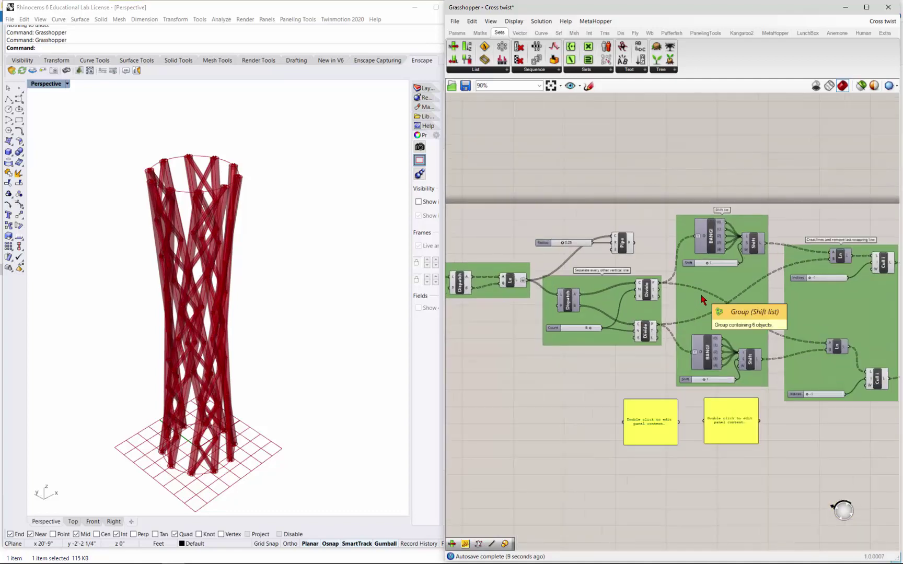
scroll(750, 285, "down", 1)
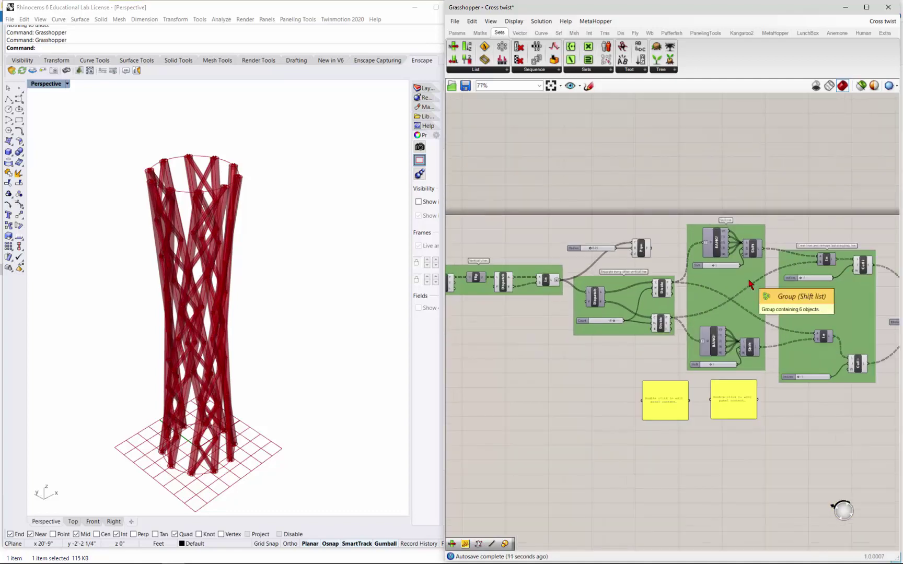
scroll(531, 319, "up", 3)
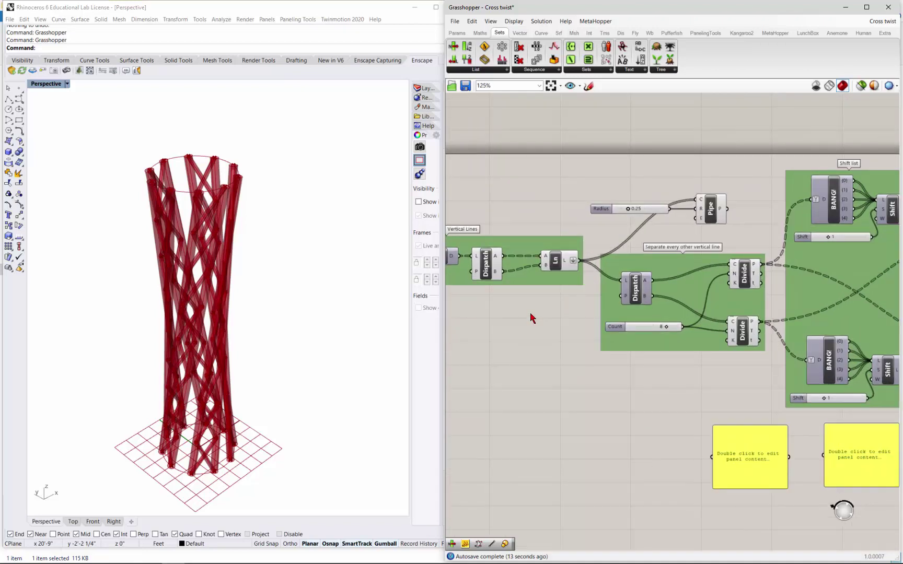
right_click_drag(521, 325, 879, 307)
right_click_drag(622, 346, 508, 356)
right_click_drag(790, 309, 515, 382)
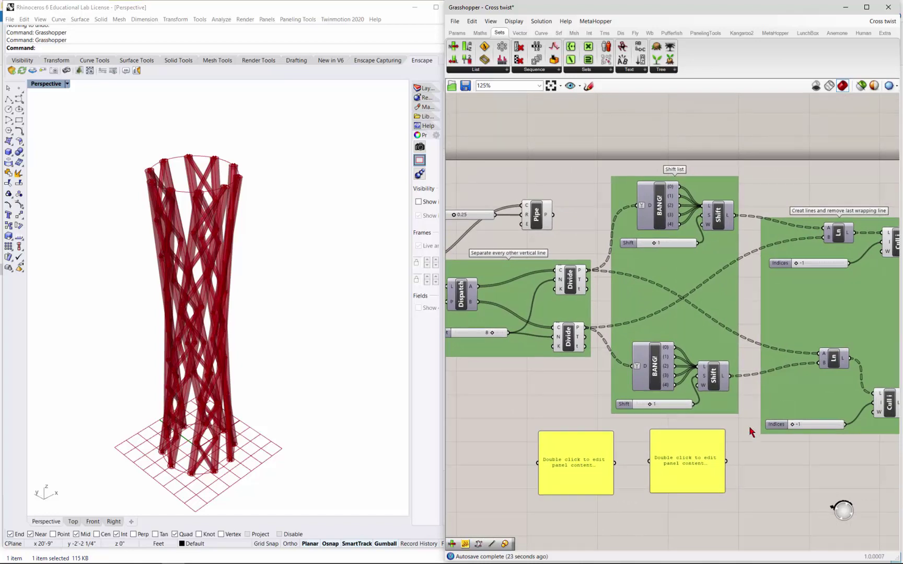
right_click_drag(769, 449, 779, 413)
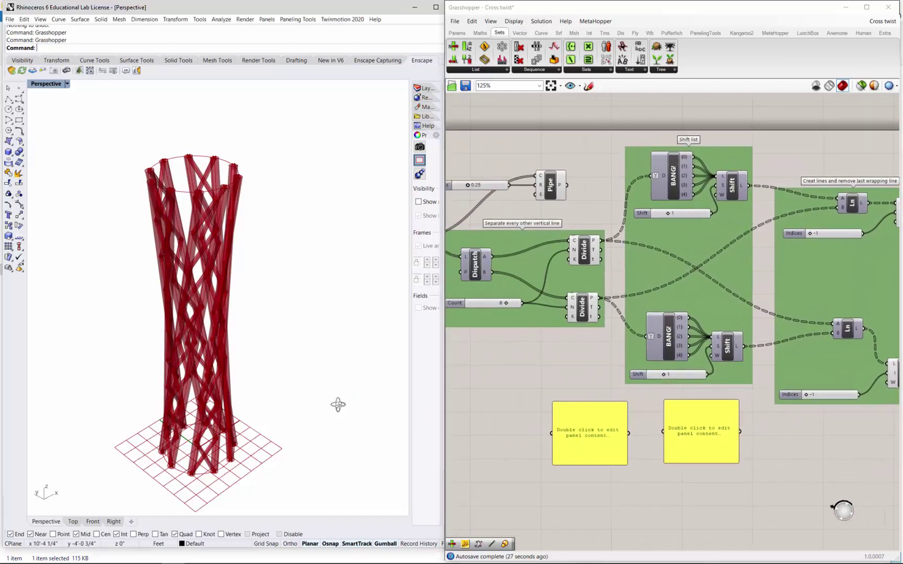